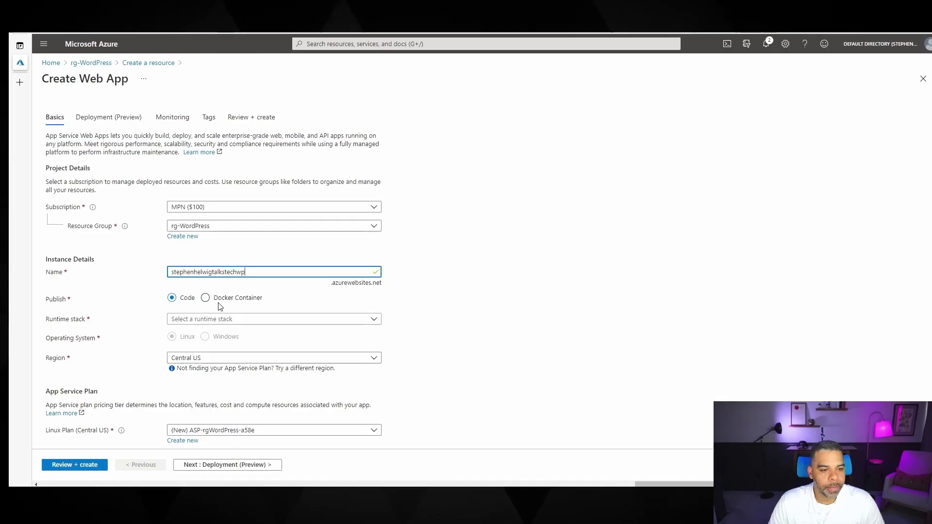
- Finish the Create Web App form and open the stephenhelwigtalkstechwp Overview with its traffic charts
{"action": "left_click", "coordinate": [198, 320]}
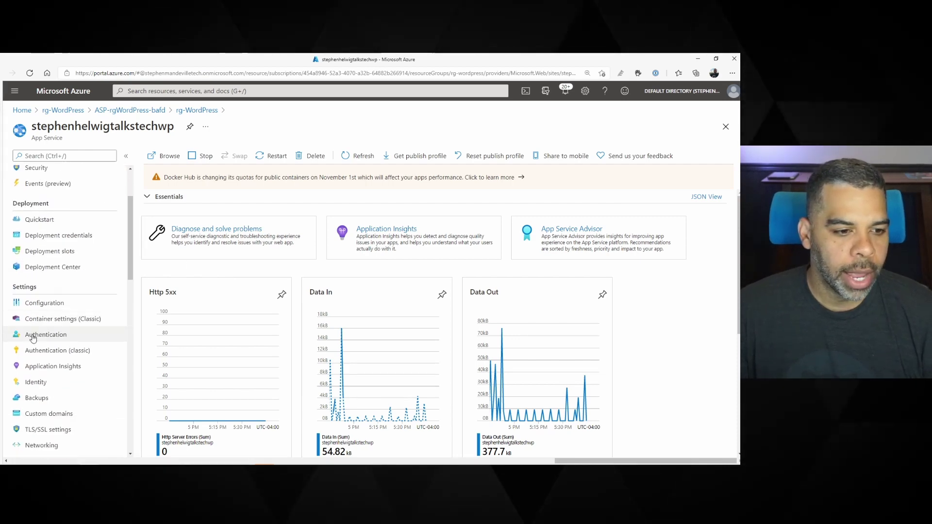
{"action": "scroll", "coordinate": [44, 342], "scroll_direction": "down", "scroll_amount": 3}
- Open Custom domains to see both stephenhelwigtalkstech.com domains listed as not secure
{"action": "left_click", "coordinate": [54, 369]}
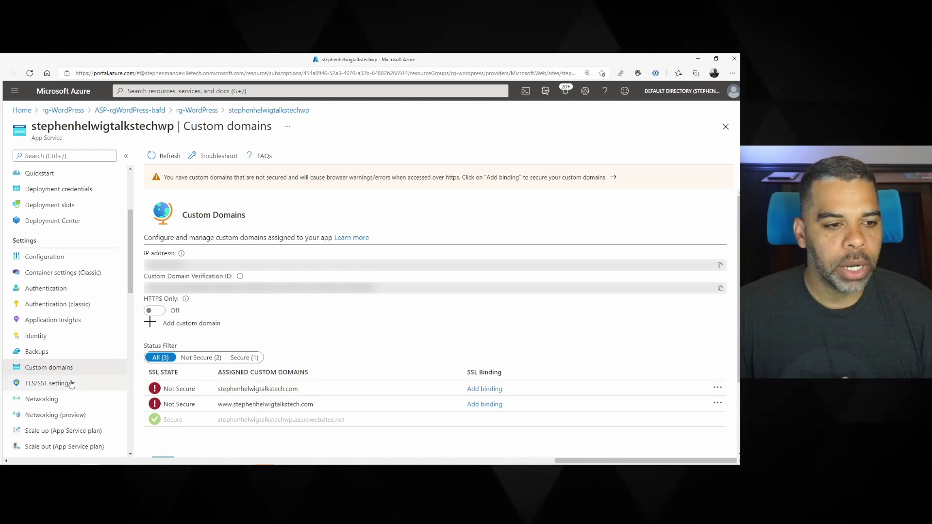
{"action": "left_click", "coordinate": [44, 386]}
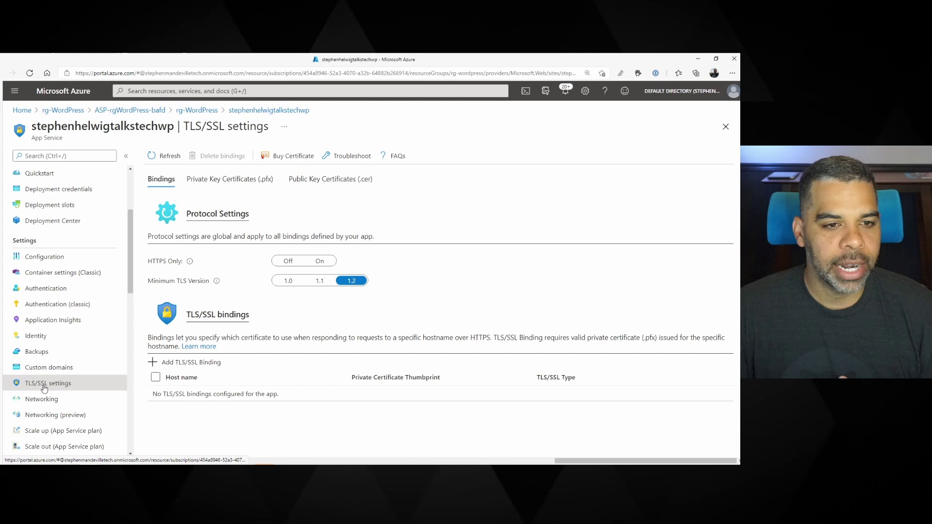
{"action": "left_click", "coordinate": [216, 181]}
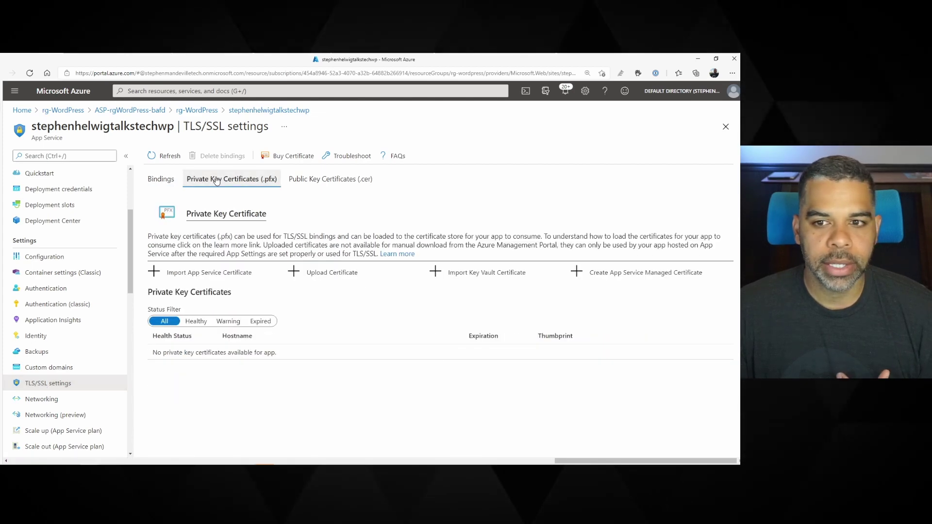
{"action": "left_click", "coordinate": [632, 280]}
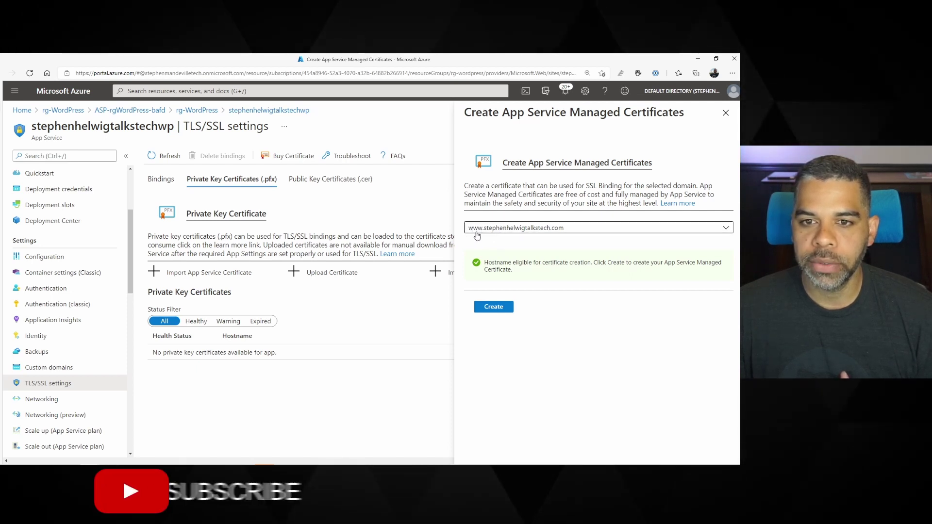
{"action": "left_click", "coordinate": [484, 235]}
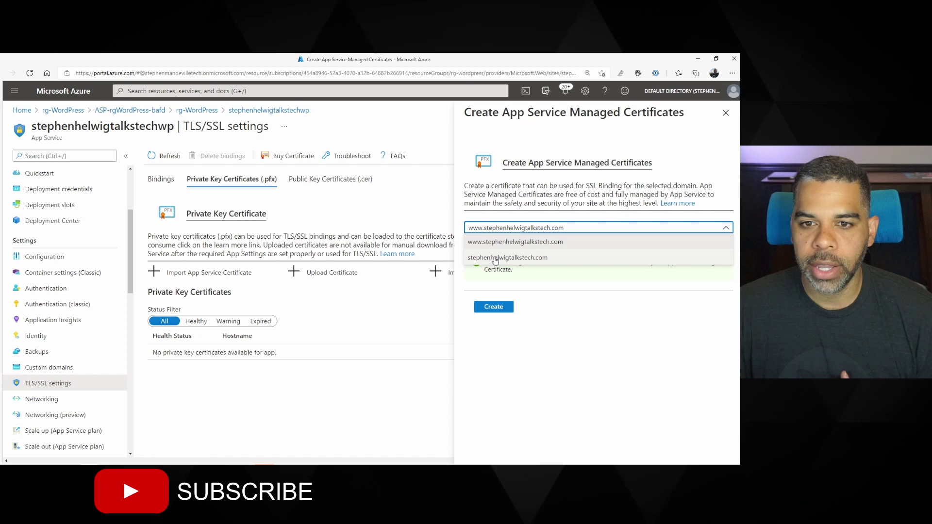
{"action": "left_click", "coordinate": [494, 258]}
{"action": "left_click", "coordinate": [494, 230]}
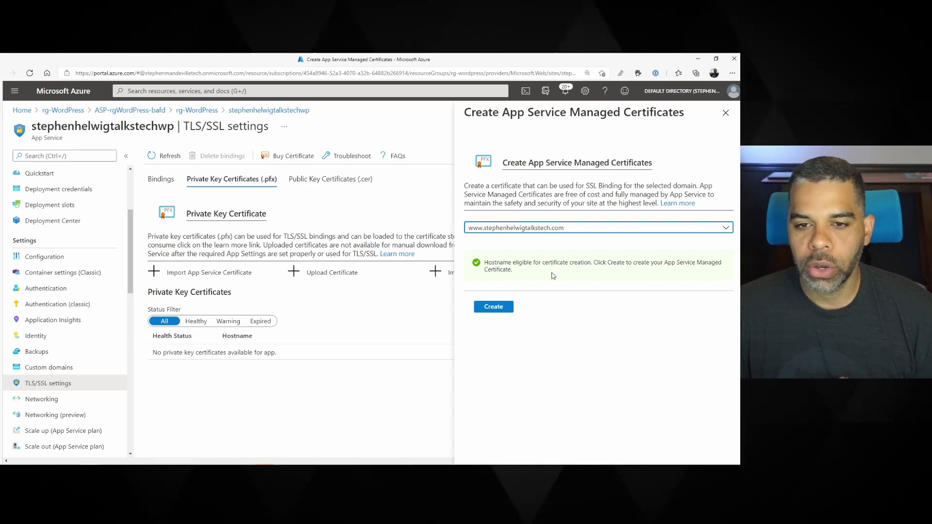
- Load stephenhelwigtalkstech.com in a new Edge tab and confirm the connection is not secure
{"action": "left_click", "coordinate": [96, 123]}
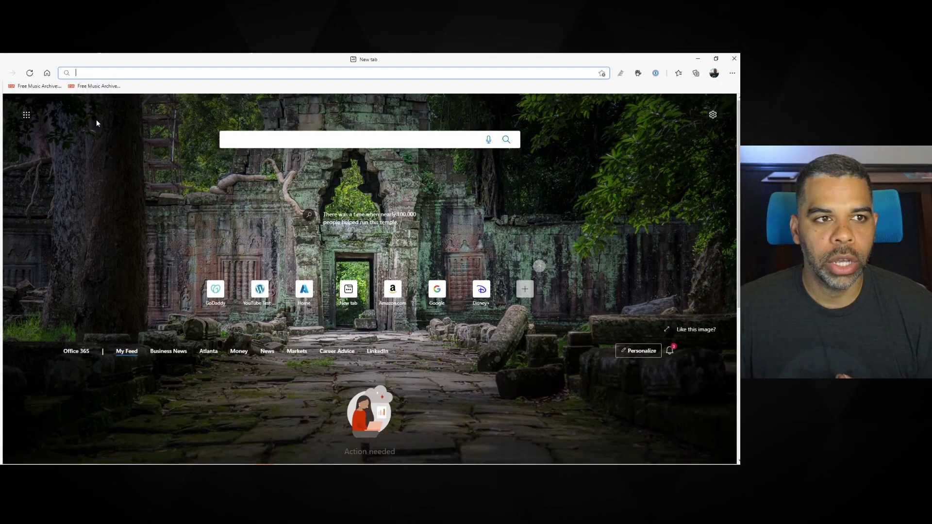
{"action": "type", "text": "arw"}
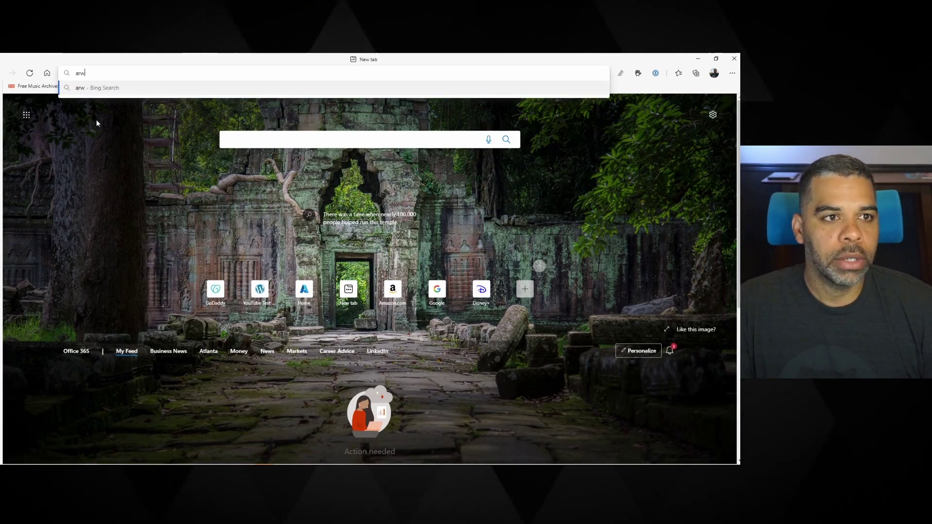
{"action": "key", "text": "BackSpace"}
{"action": "key", "text": "BackSpace"}
{"action": "key", "text": "BackSpace"}
{"action": "type", "text": "stephenhe"}
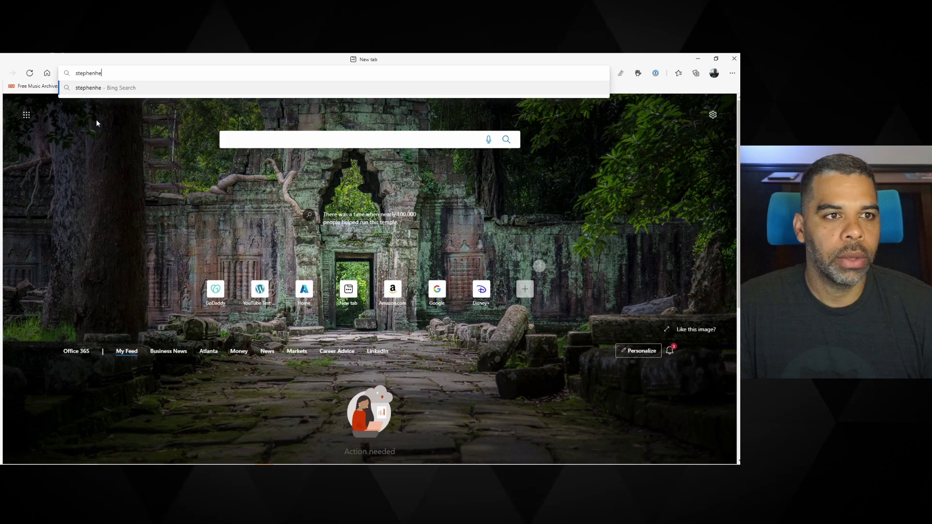
{"action": "type", "text": "lwigtalkstech.com"}
{"action": "key", "text": "Return"}
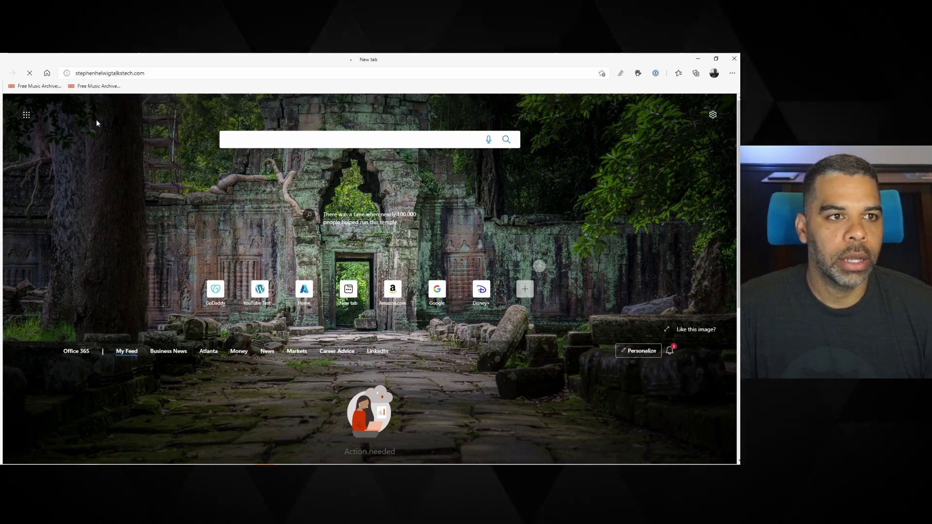
{"action": "left_click", "coordinate": [70, 76]}
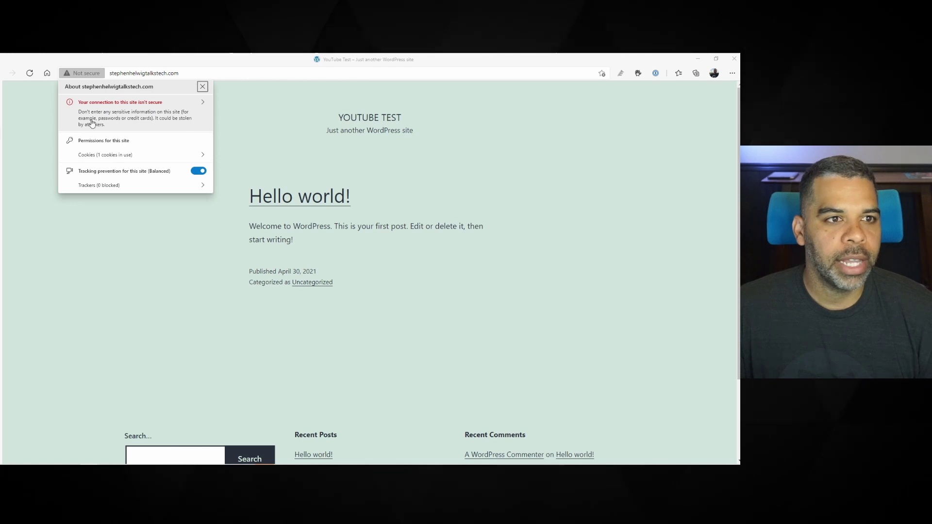
{"action": "left_click", "coordinate": [145, 129]}
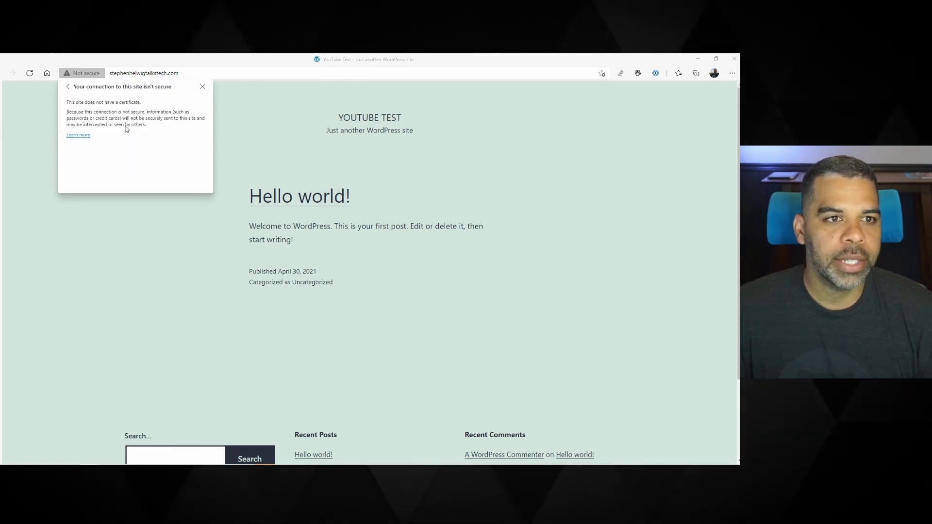
{"action": "left_click", "coordinate": [202, 88]}
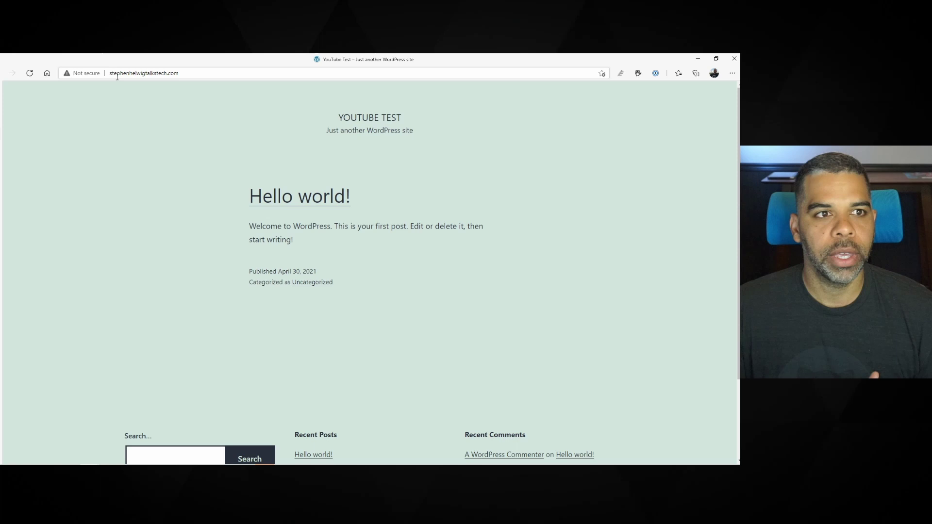
{"action": "left_click", "coordinate": [110, 74]}
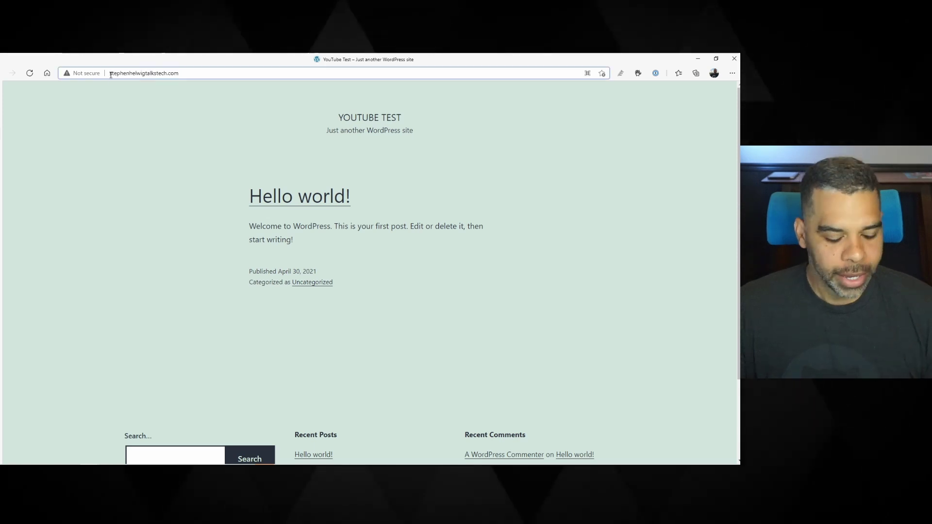
{"action": "type", "text": "www."}
{"action": "key", "text": "Return"}
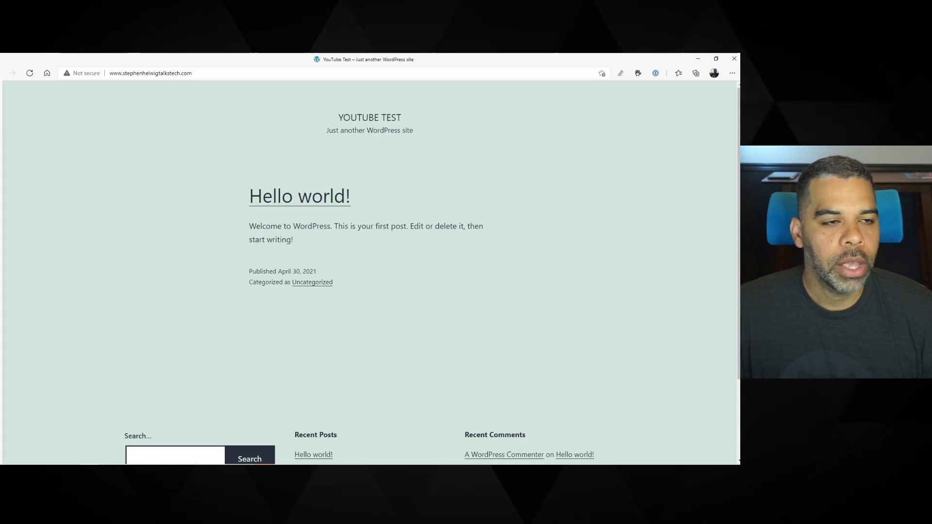
{"action": "left_click", "coordinate": [36, 117]}
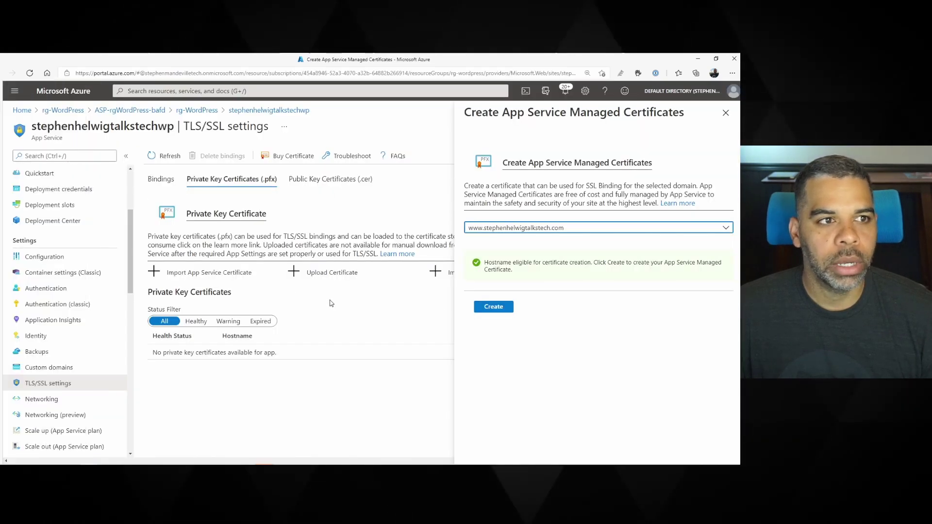
{"action": "left_click", "coordinate": [494, 307]}
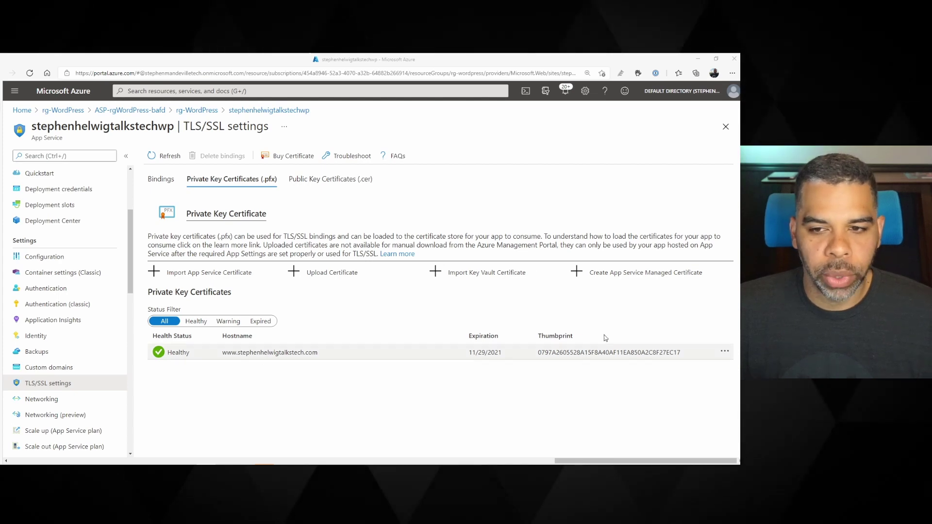
{"action": "left_click", "coordinate": [630, 275]}
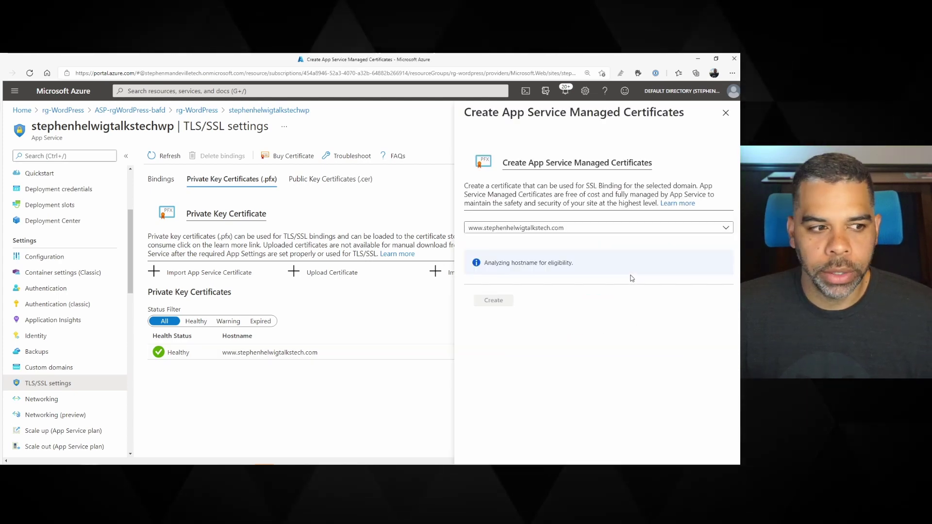
{"action": "left_click", "coordinate": [520, 228]}
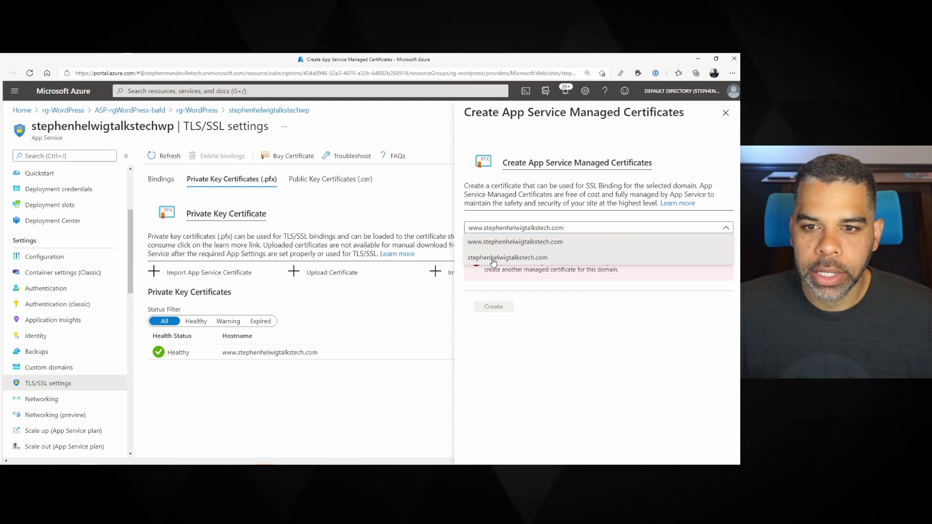
{"action": "left_click", "coordinate": [511, 256]}
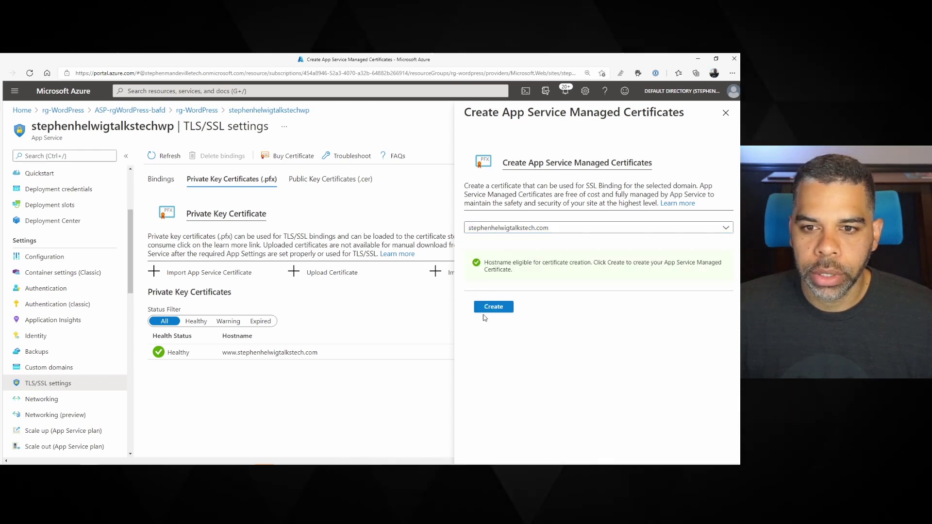
{"action": "left_click", "coordinate": [504, 312]}
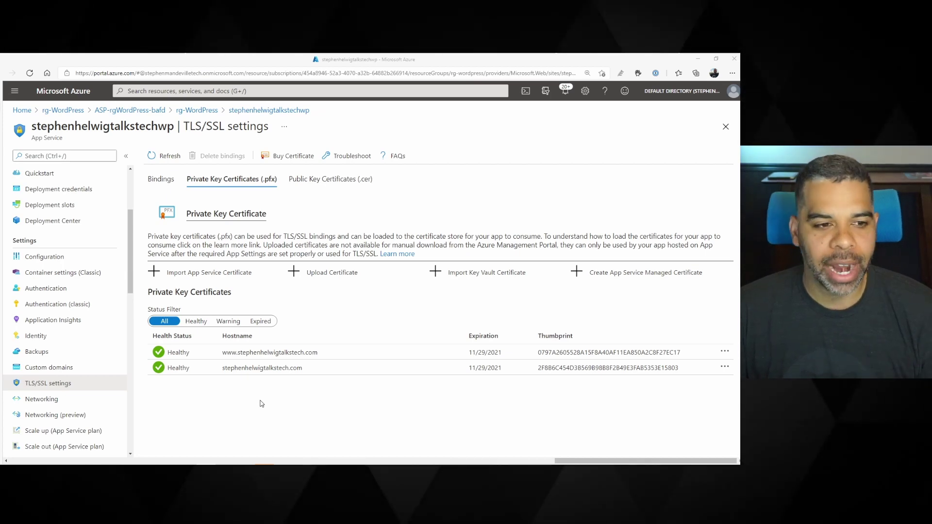
- Bind stephenhelwigtalkstech.com to its managed certificate with SNI SSL
{"action": "left_click", "coordinate": [45, 367]}
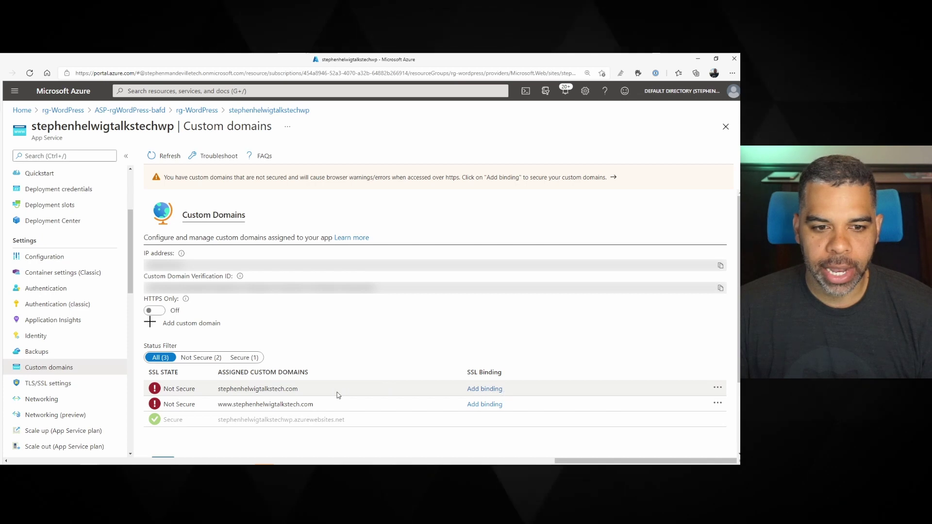
{"action": "left_click", "coordinate": [478, 391]}
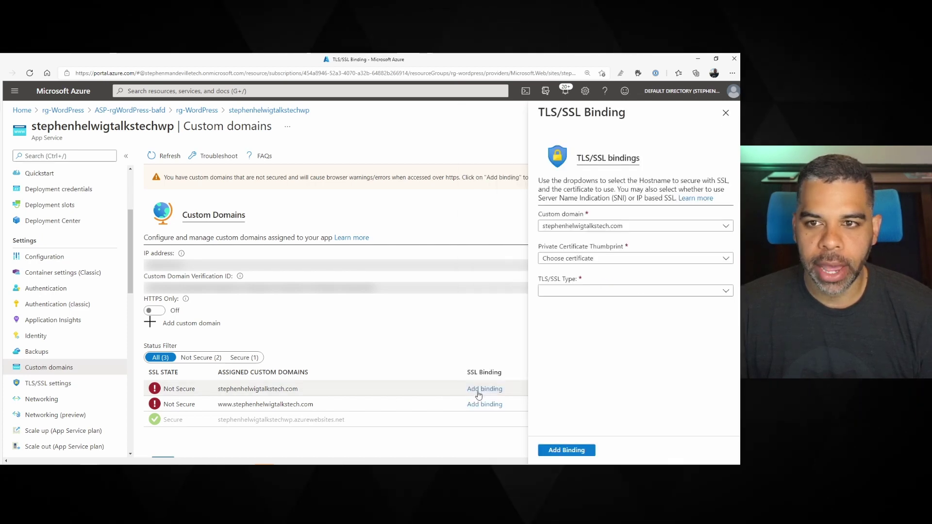
{"action": "left_click", "coordinate": [575, 292]}
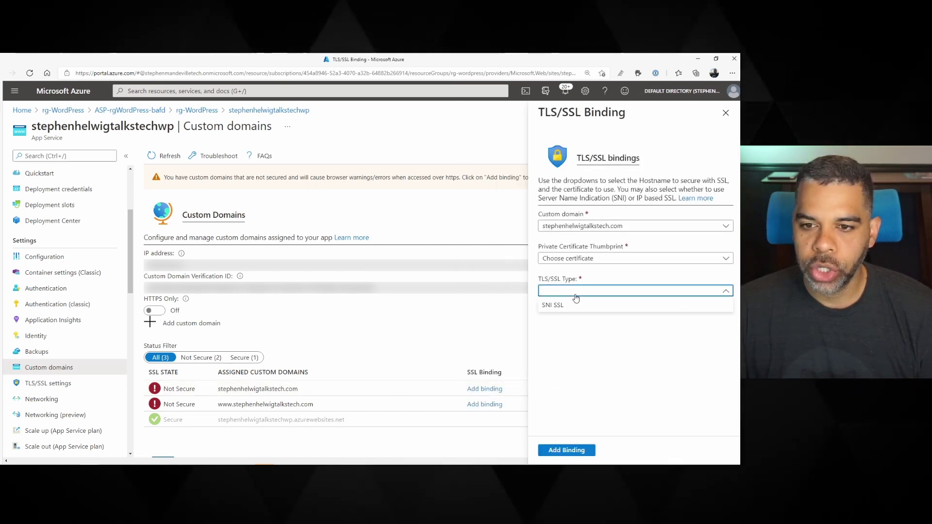
{"action": "left_click", "coordinate": [578, 311]}
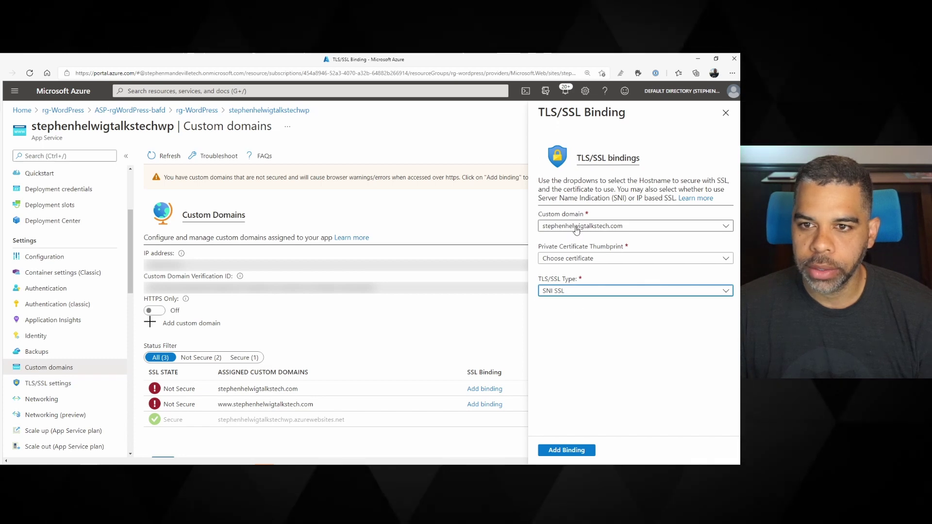
{"action": "left_click", "coordinate": [580, 260]}
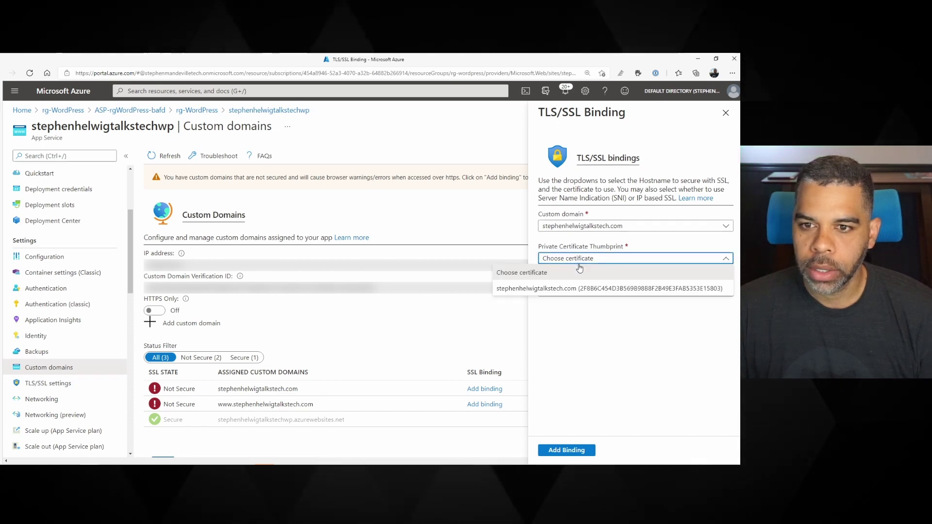
{"action": "left_click", "coordinate": [512, 289]}
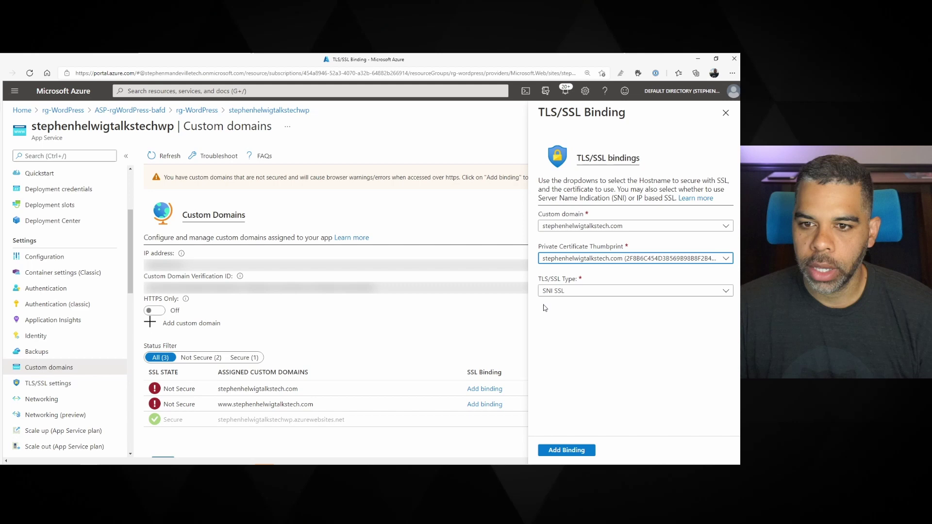
{"action": "left_click", "coordinate": [567, 450]}
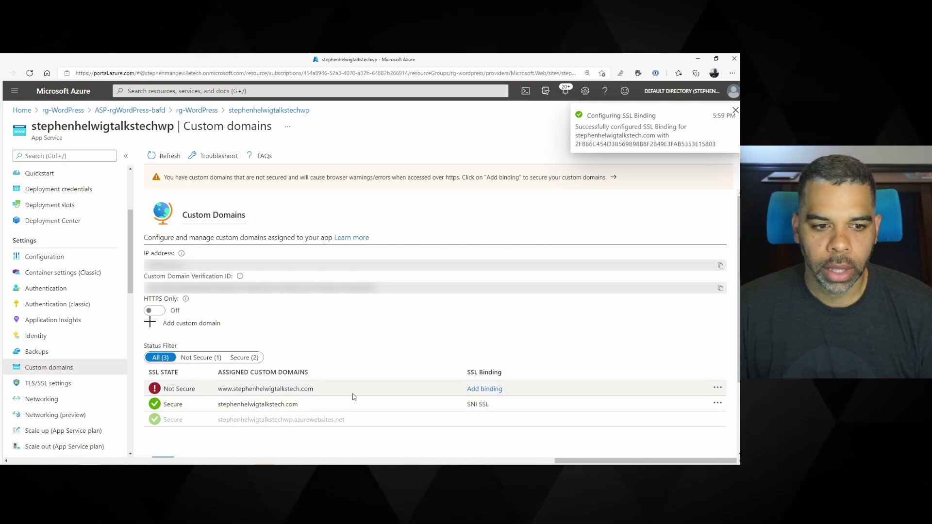
{"action": "left_click", "coordinate": [480, 391]}
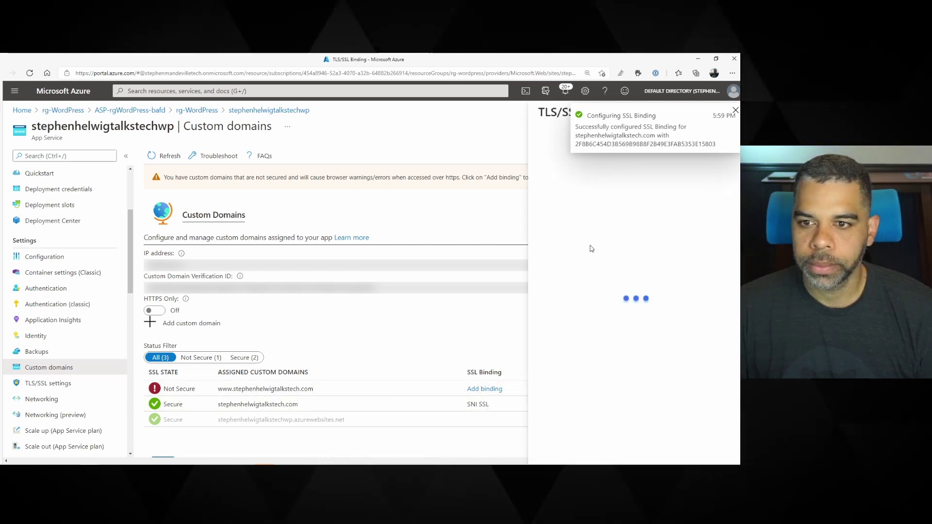
{"action": "left_click", "coordinate": [577, 260]}
{"action": "left_click", "coordinate": [555, 288]}
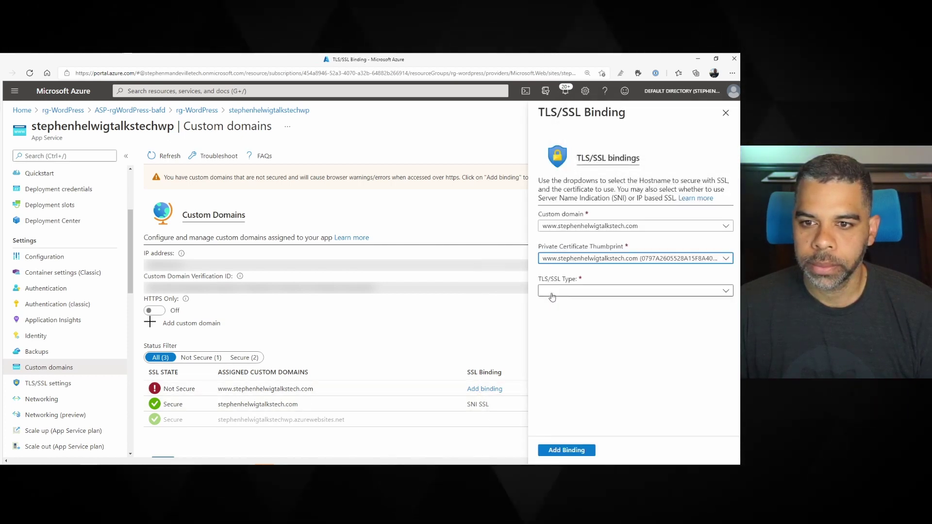
{"action": "left_click", "coordinate": [558, 307]}
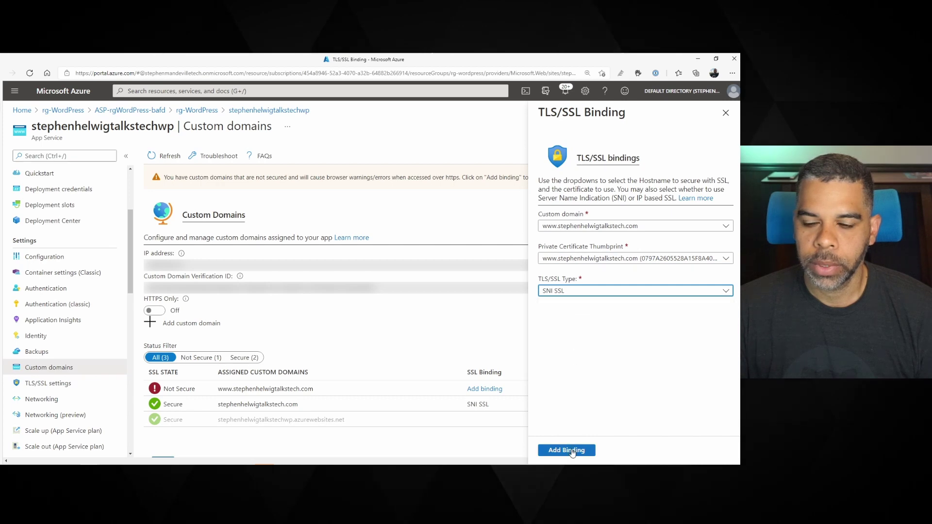
{"action": "left_click", "coordinate": [573, 451]}
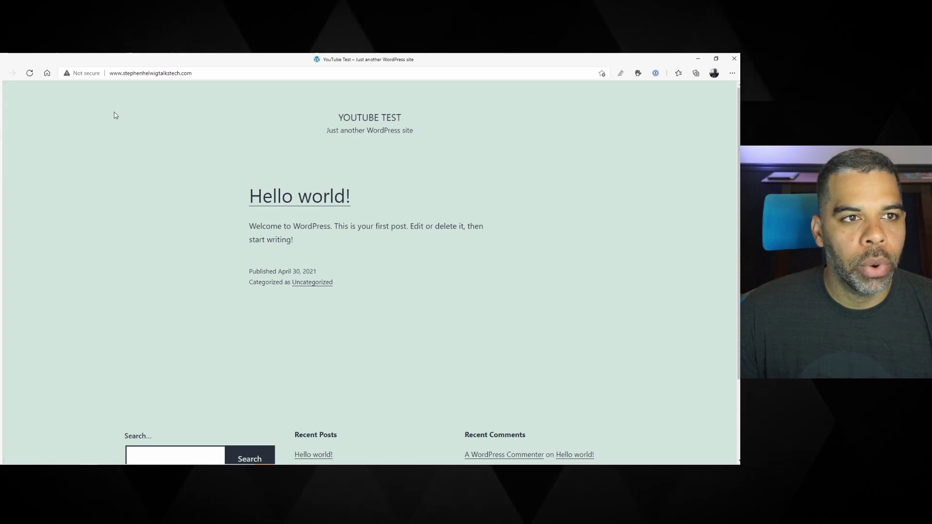
{"action": "left_click", "coordinate": [117, 73]}
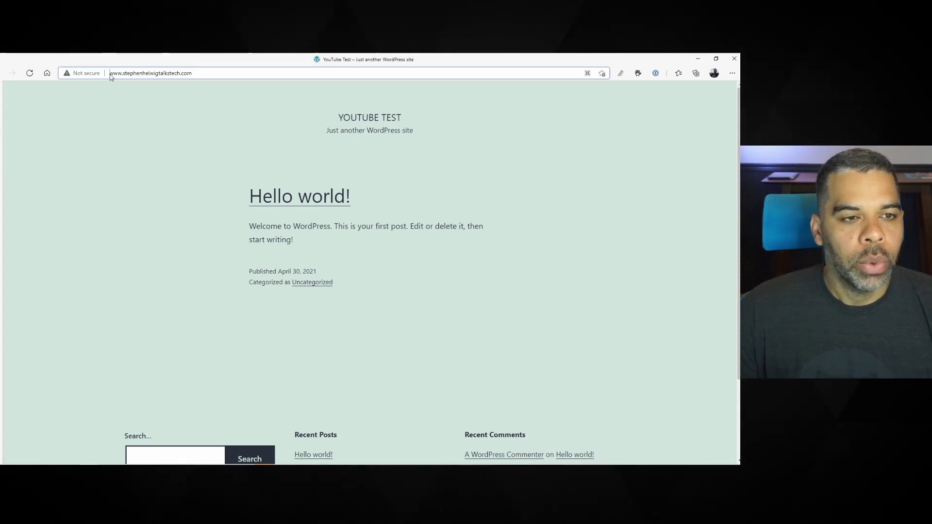
{"action": "type", "text": "https://"}
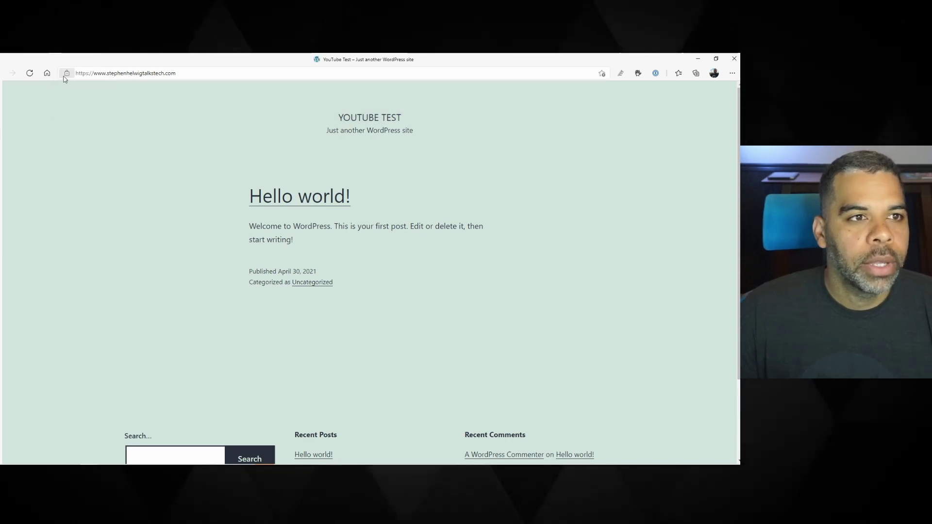
{"action": "left_click", "coordinate": [64, 74]}
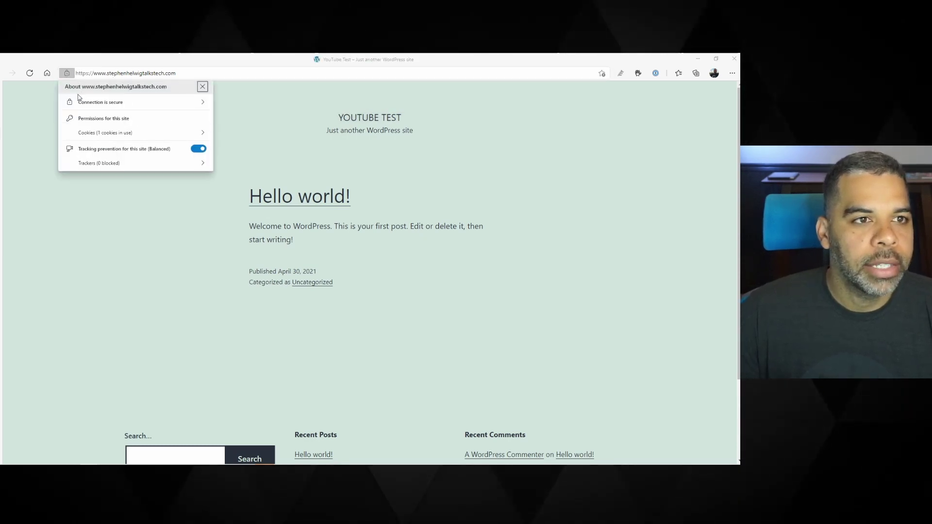
{"action": "left_click", "coordinate": [107, 106]}
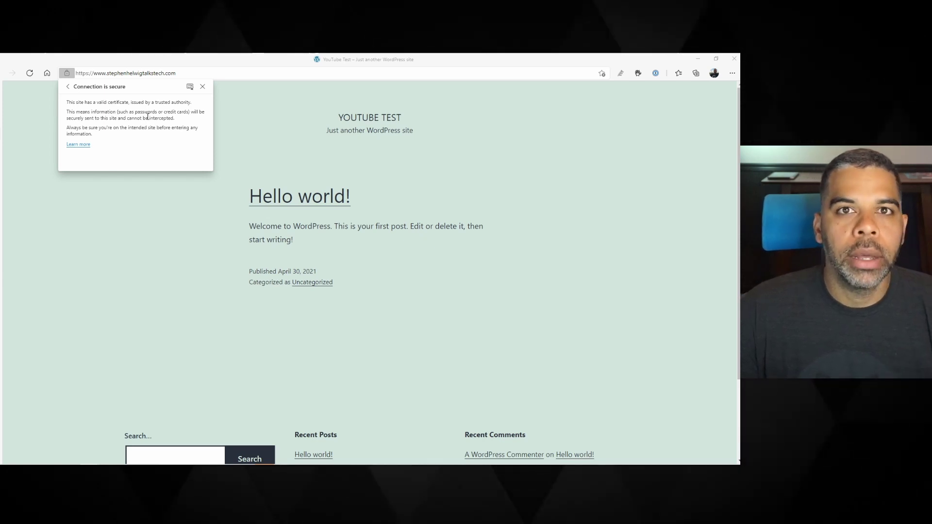
- Reload the site without www over HTTPS and check its connection security
{"action": "left_click", "coordinate": [109, 75]}
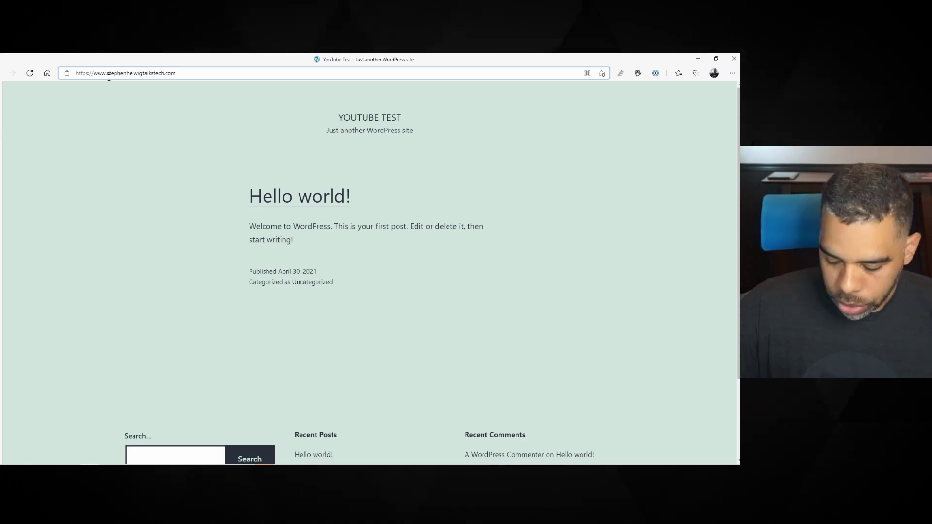
{"action": "key", "text": "BackSpace"}
{"action": "key", "text": "BackSpace"}
{"action": "key", "text": "BackSpace"}
{"action": "key", "text": "Return"}
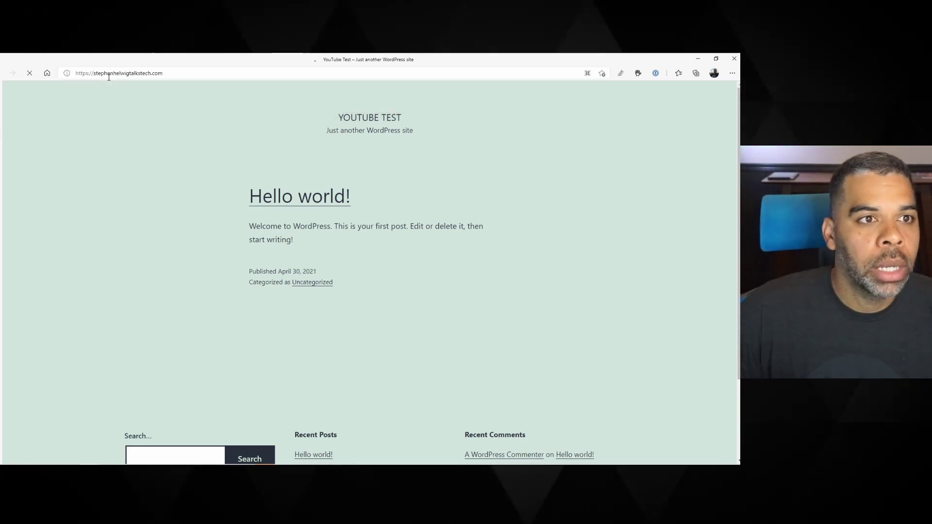
{"action": "left_click", "coordinate": [67, 73]}
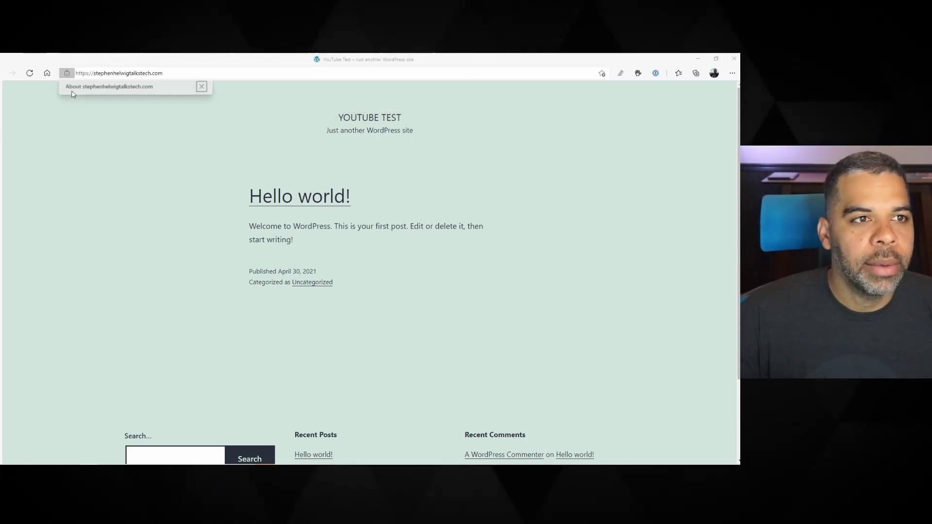